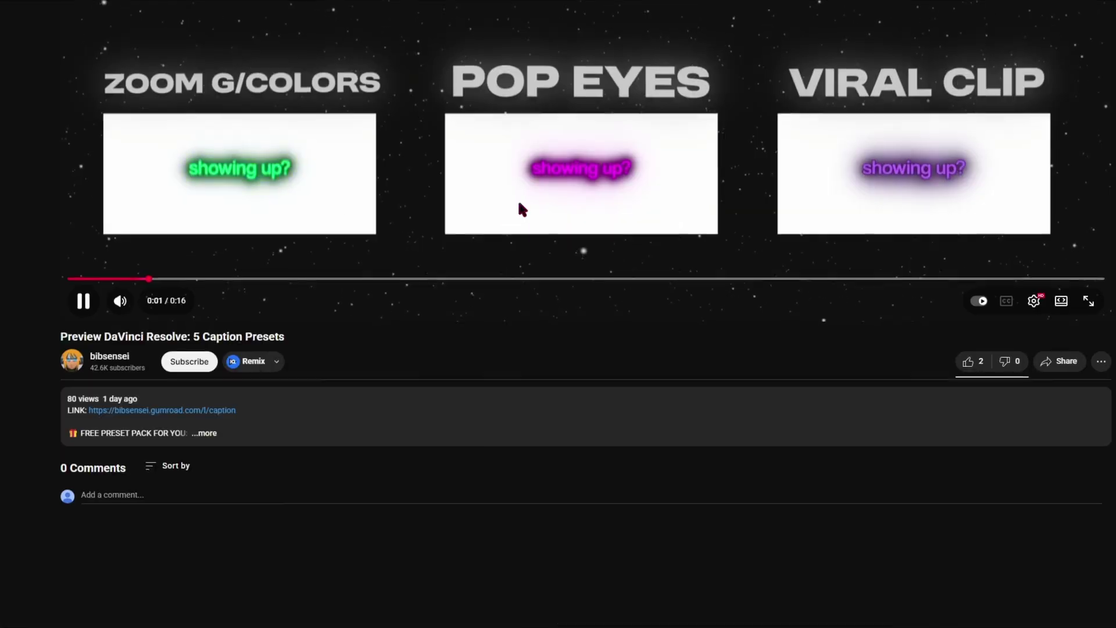
Step: Expand the caption-preset video's description to show its download links
click(206, 433)
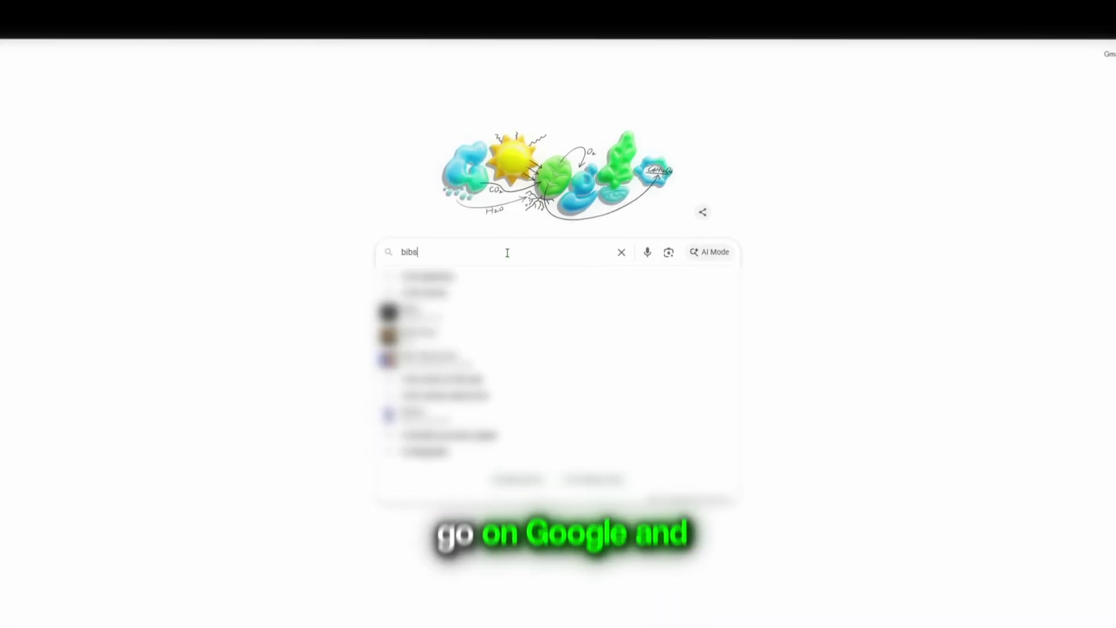
text(ensei gum)
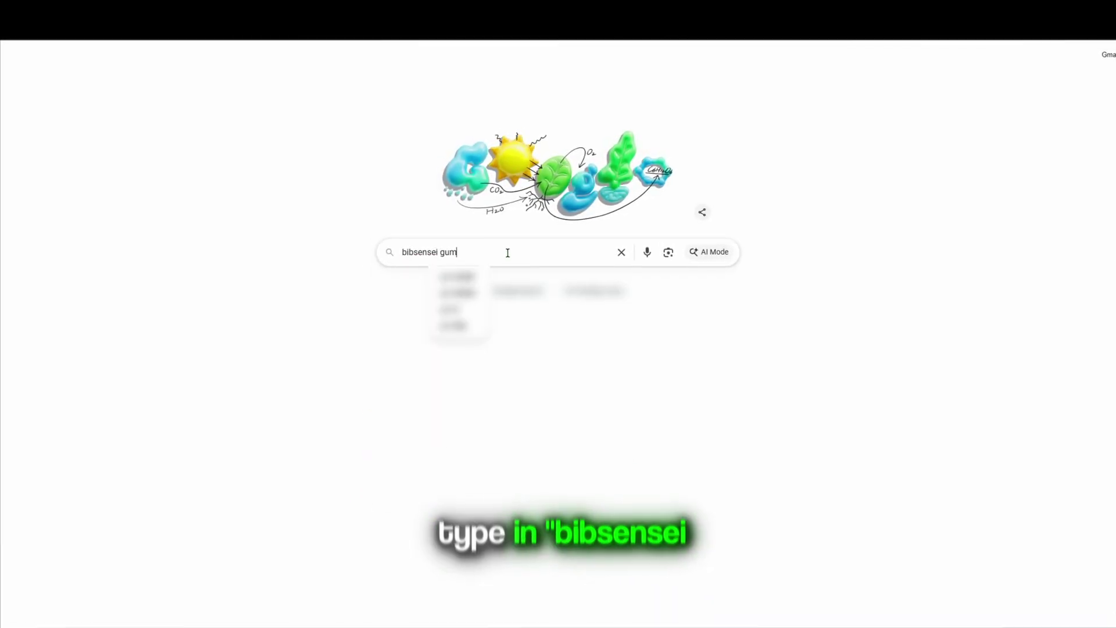
text(road)
Step: Search 'bibsensei gumroad', get the DaVinci Resolve caption preset pack, and extract the zip
key(Return)
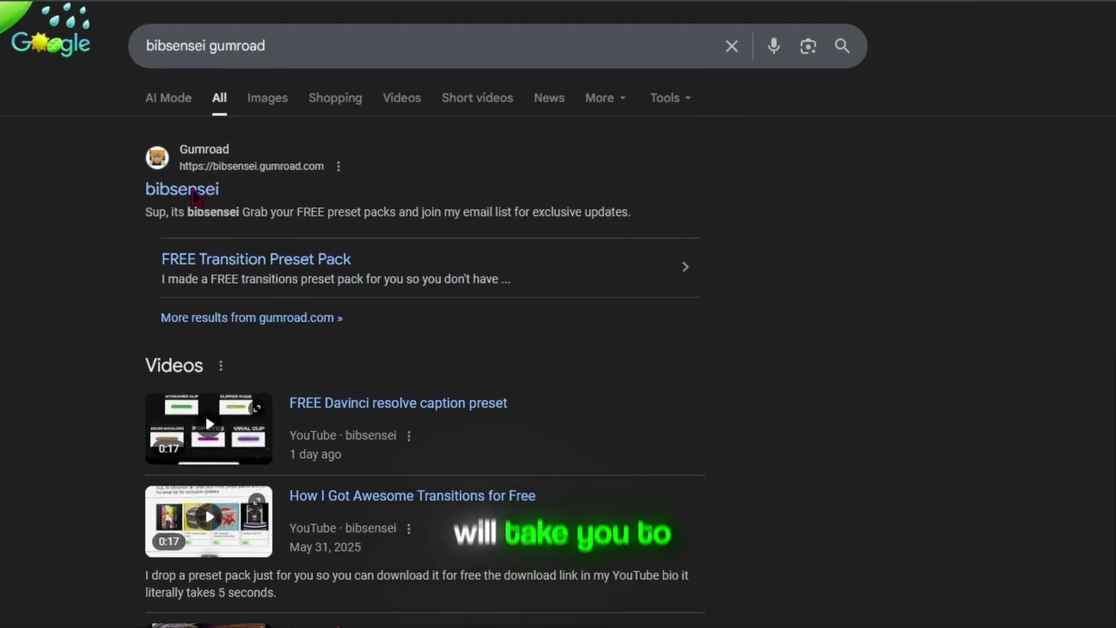
click(194, 197)
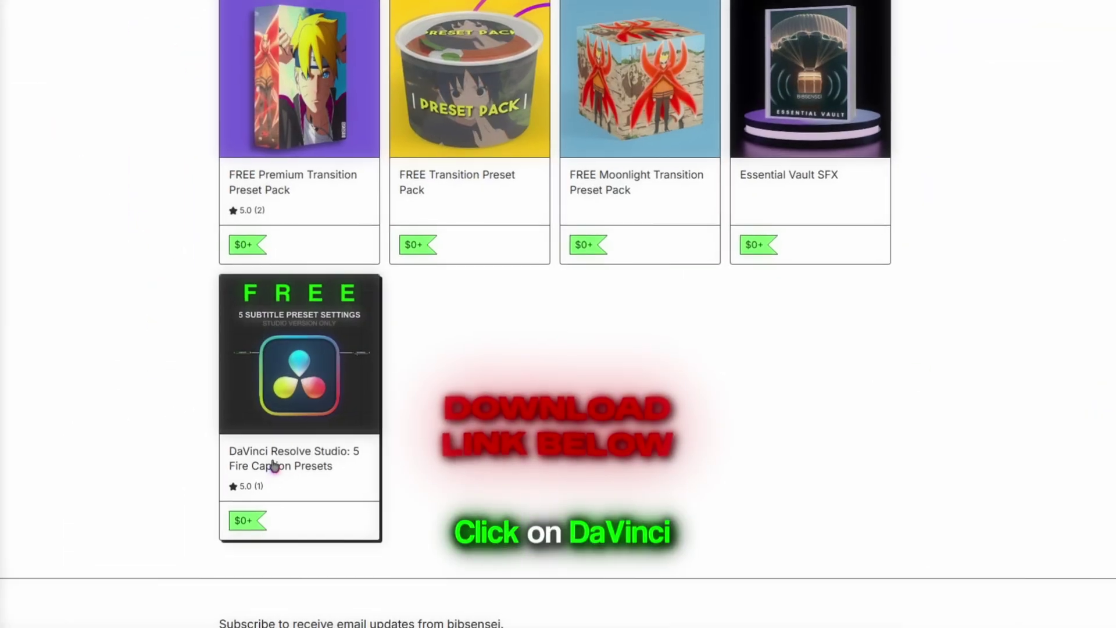
click(274, 463)
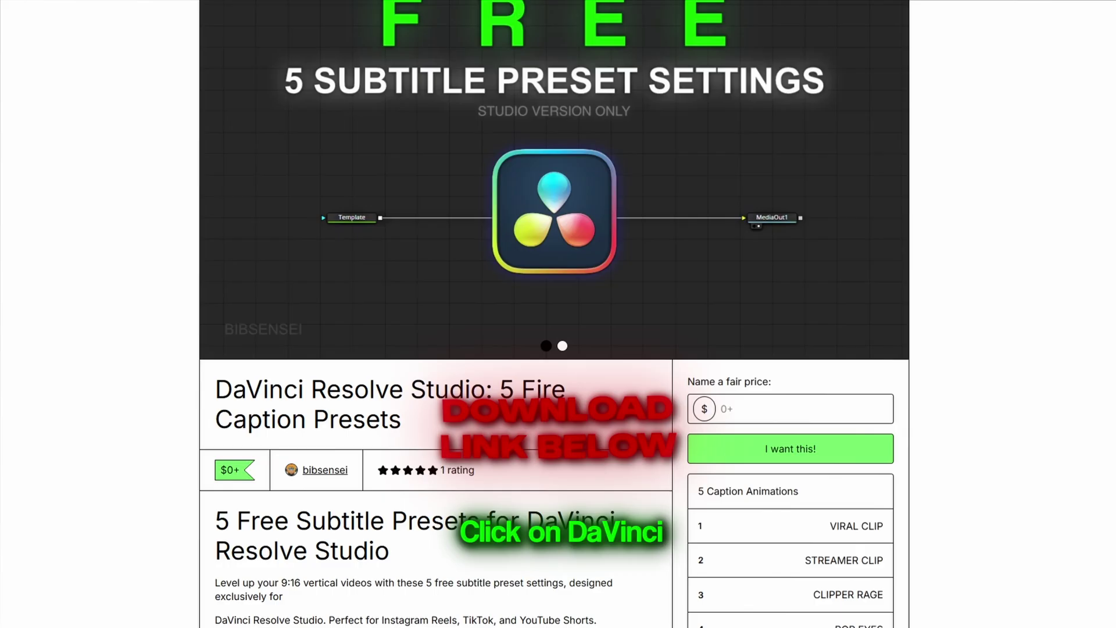
scroll(122, 349, down, 5)
scroll(186, 465, up, 5)
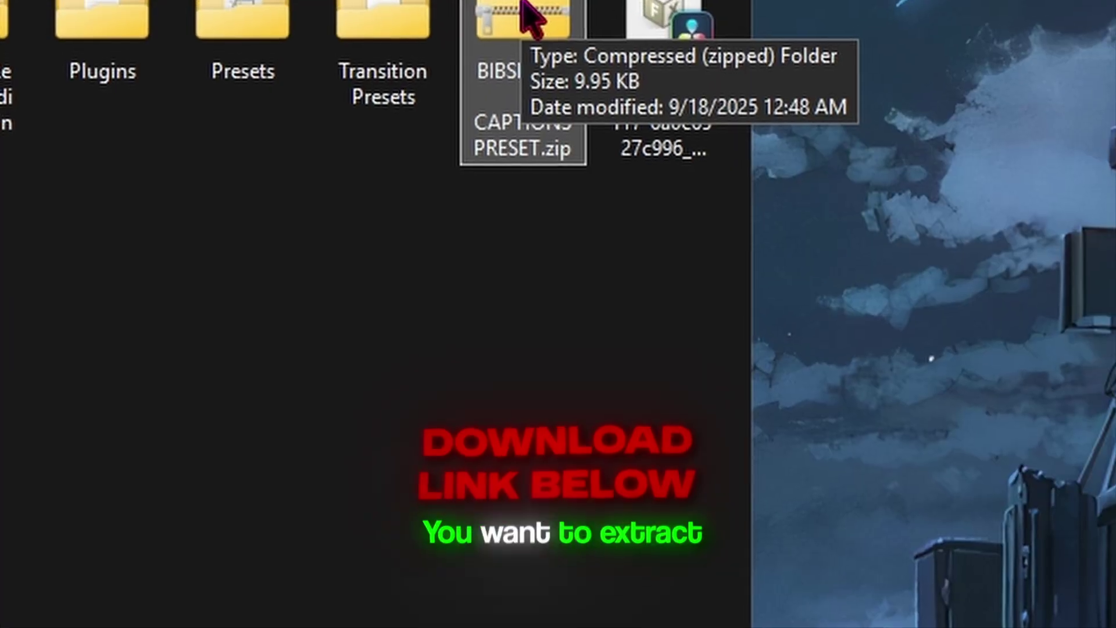
right_click(526, 13)
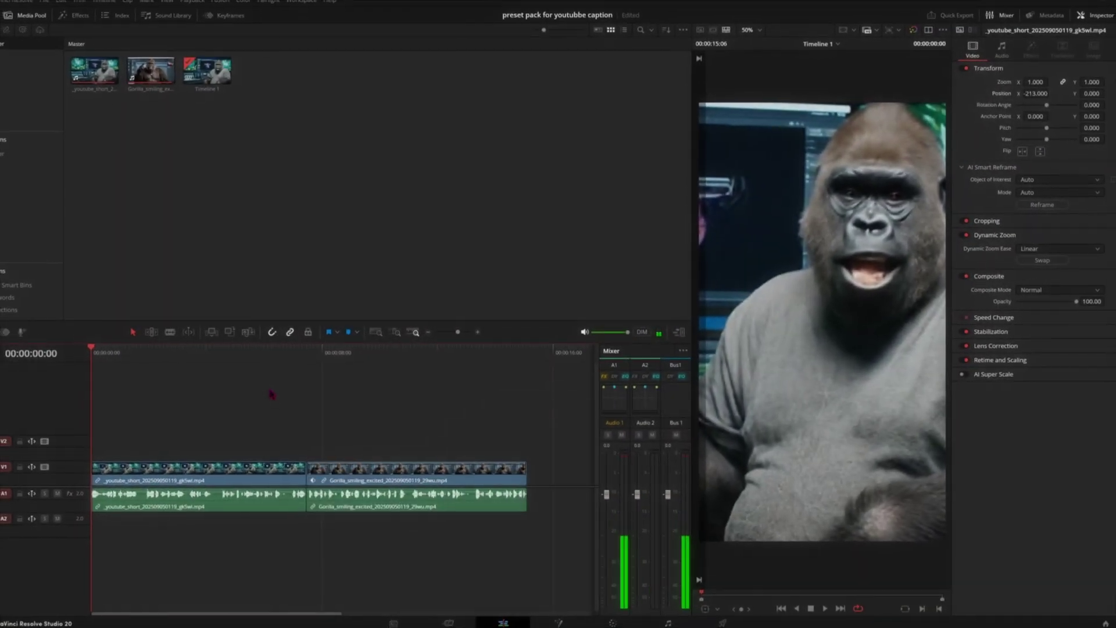
Step: Create subtitles from audio with about 10 characters per line, then replay the timeline
key(space)
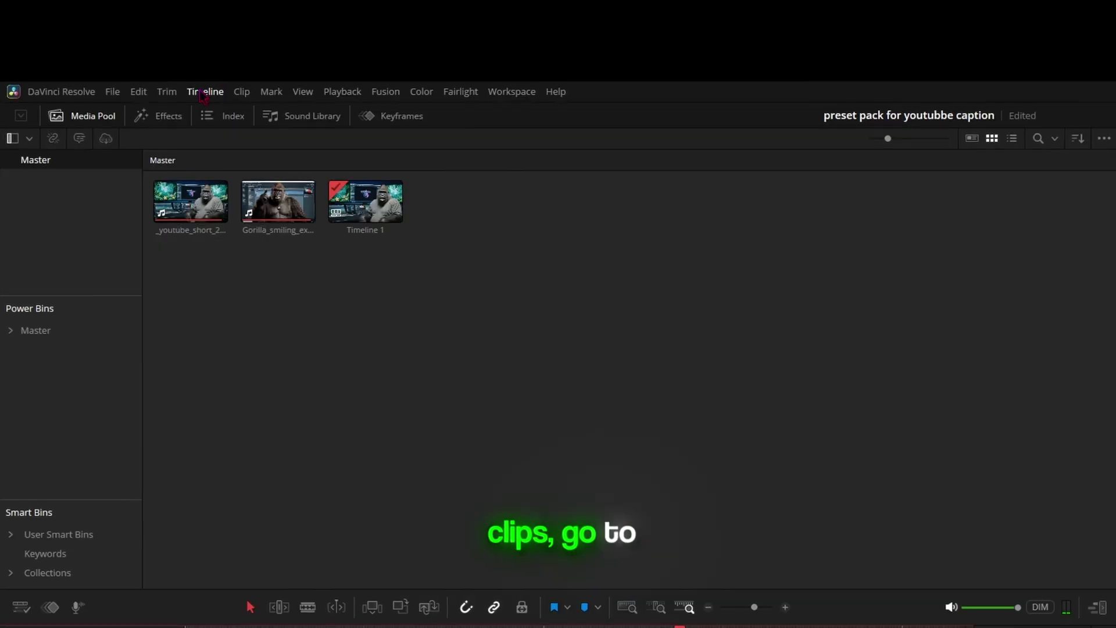
click(205, 90)
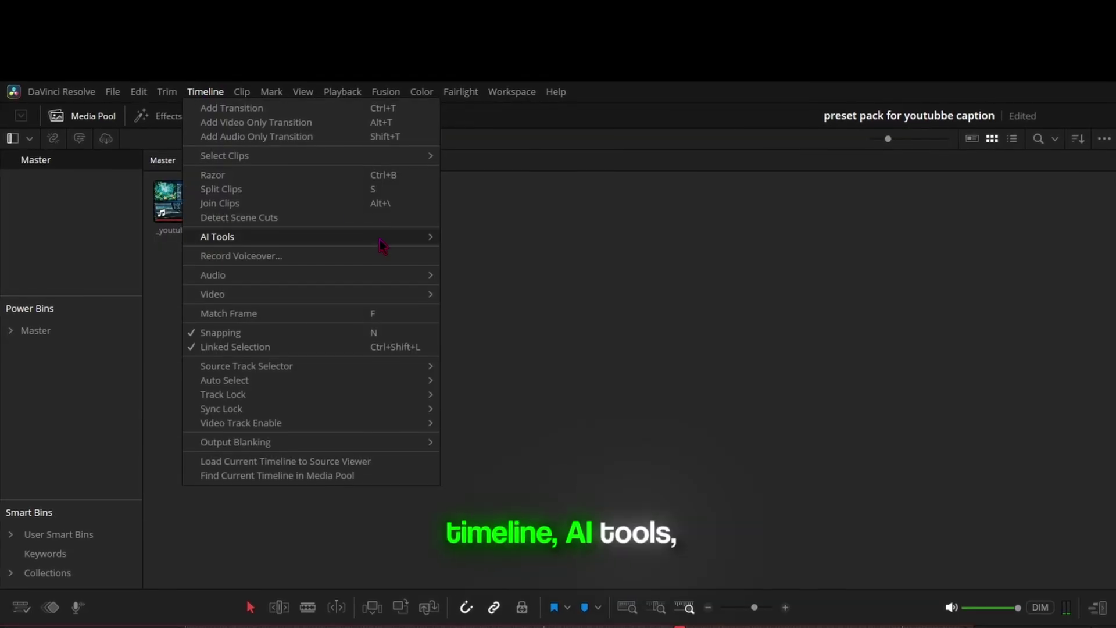
click(524, 250)
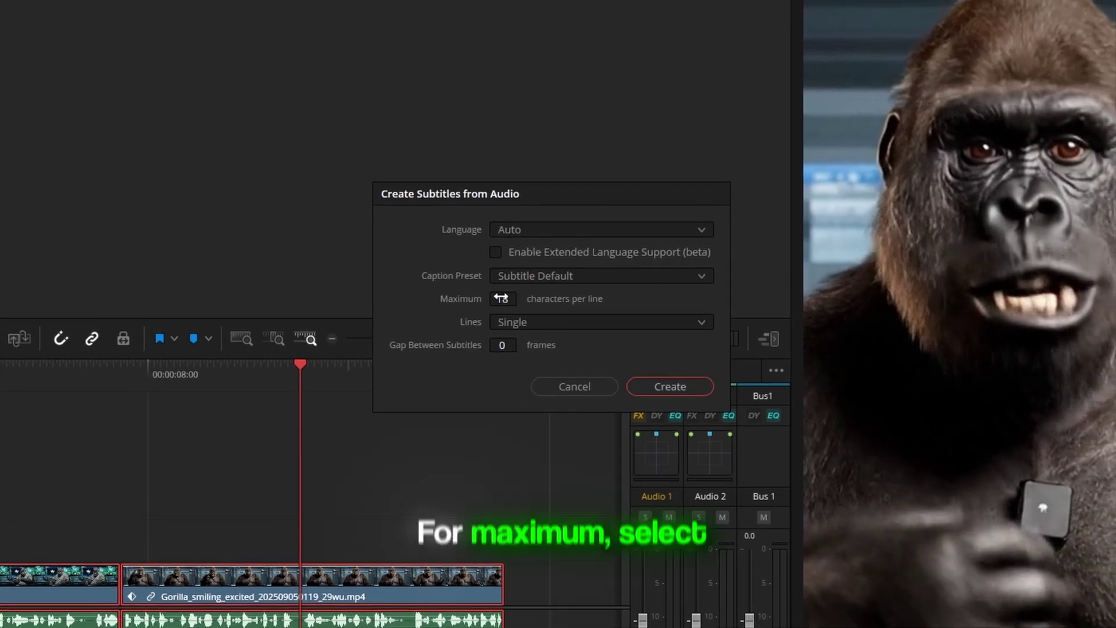
drag(502, 298, 521, 298)
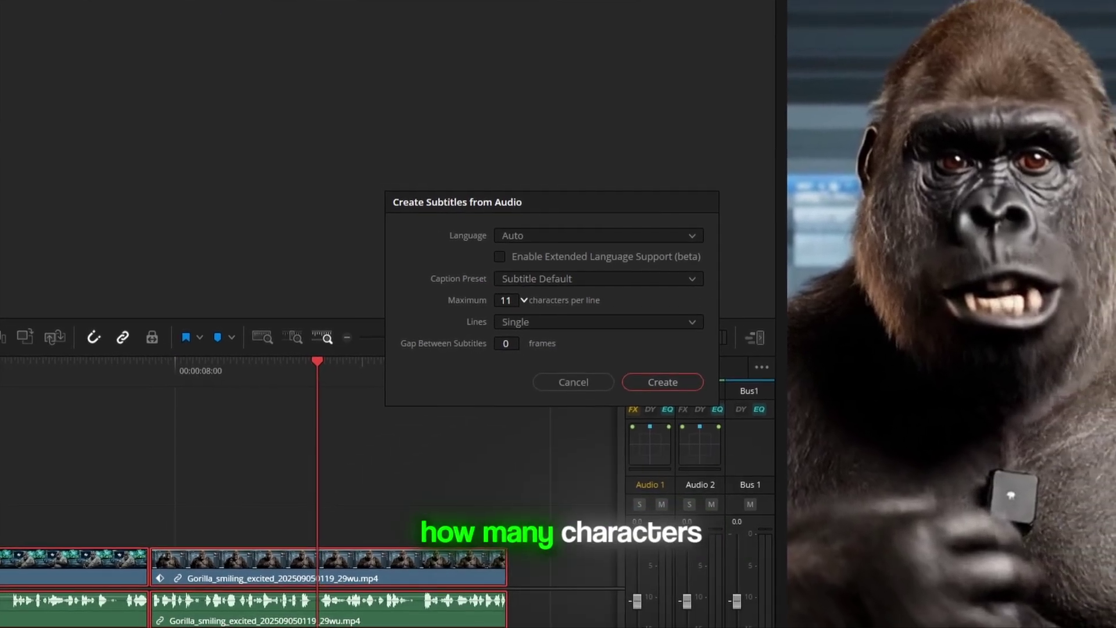
click(661, 381)
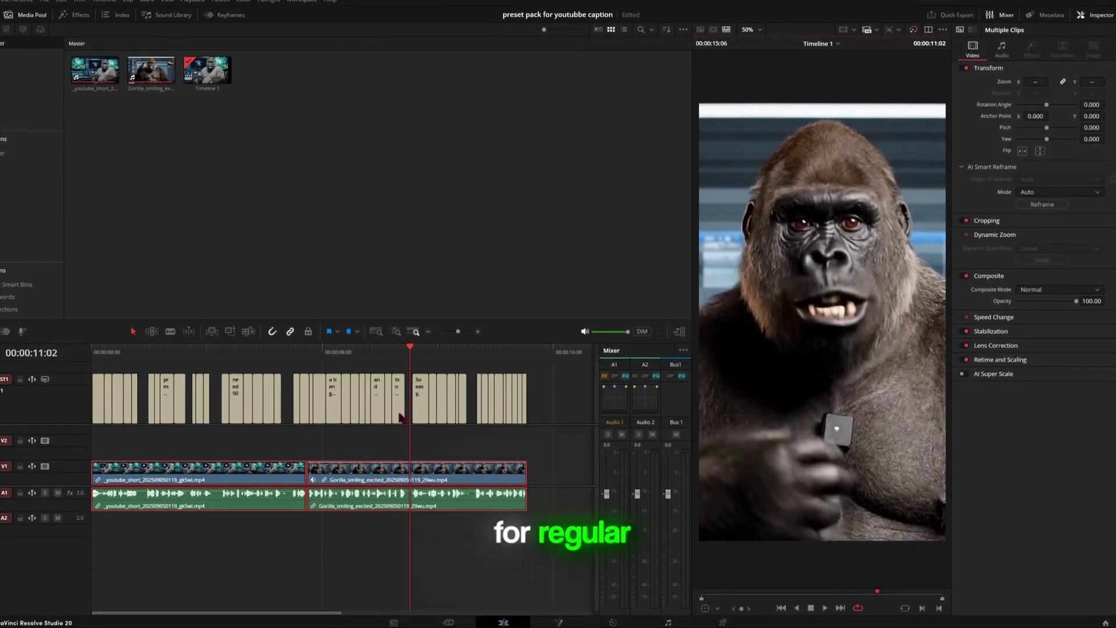
key(Home)
key(space)
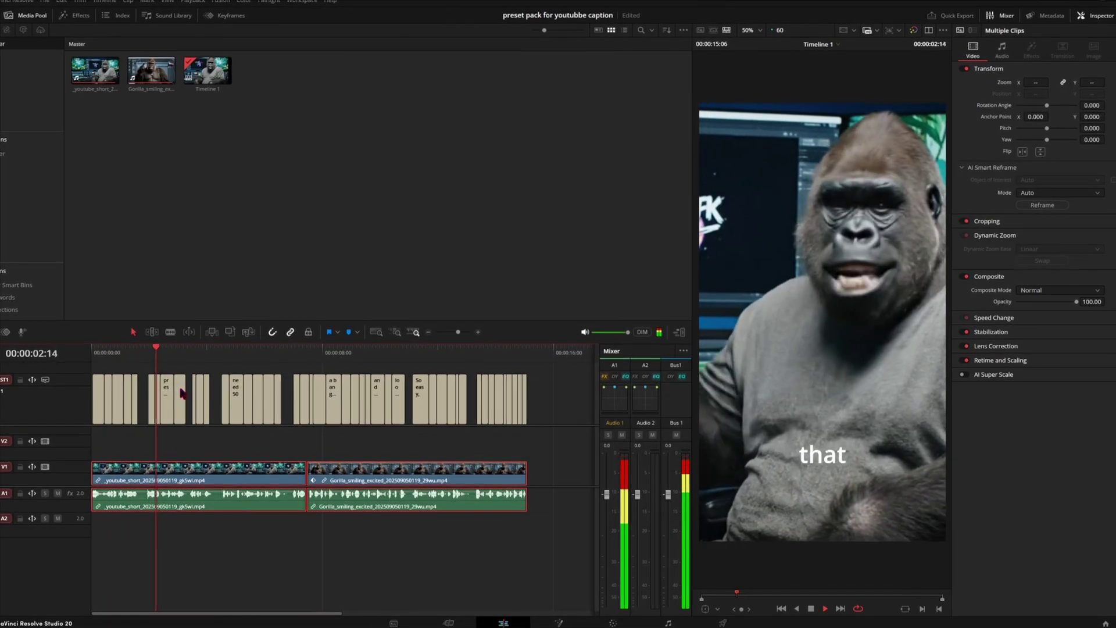
scroll(355, 411, up, 3)
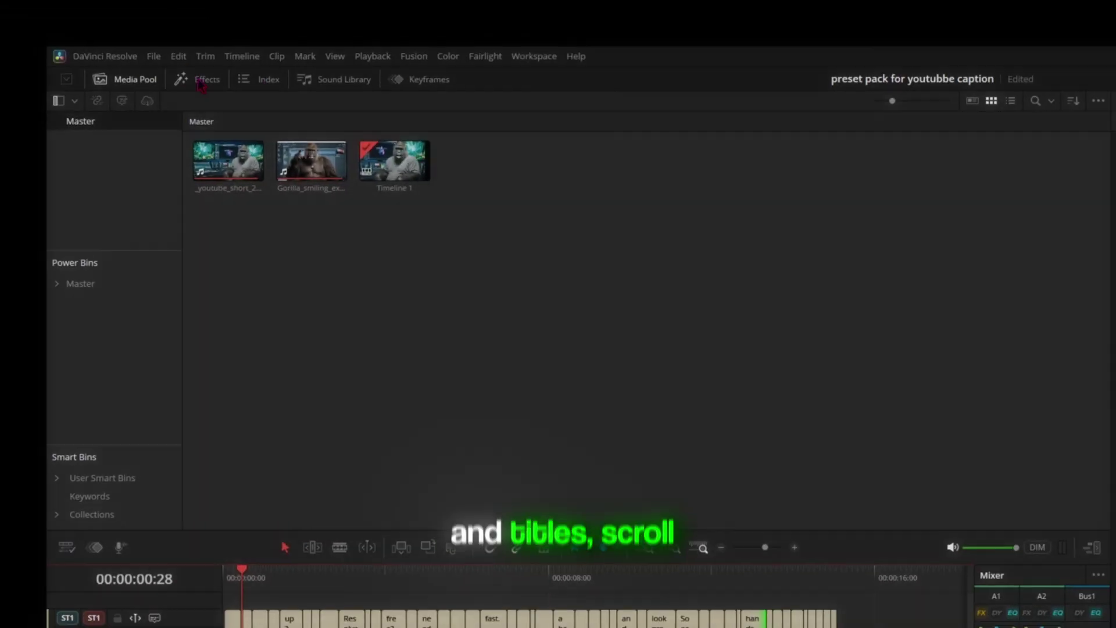
Step: Apply the Animated 'Word Highlight' title from the Effects library to the subtitles
click(201, 84)
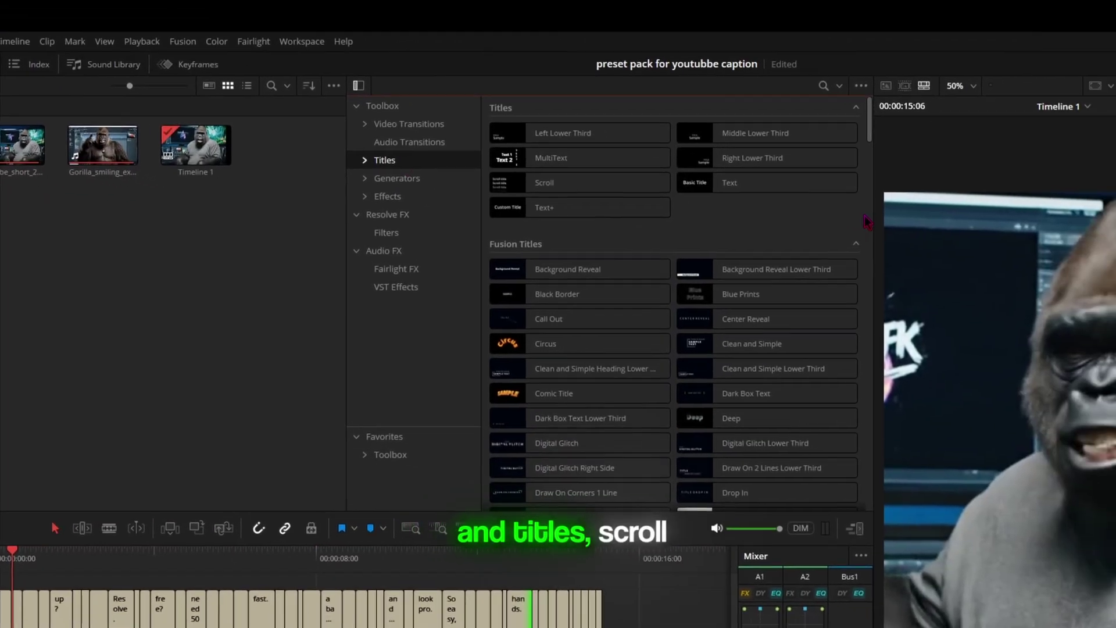
scroll(773, 201, down, 10)
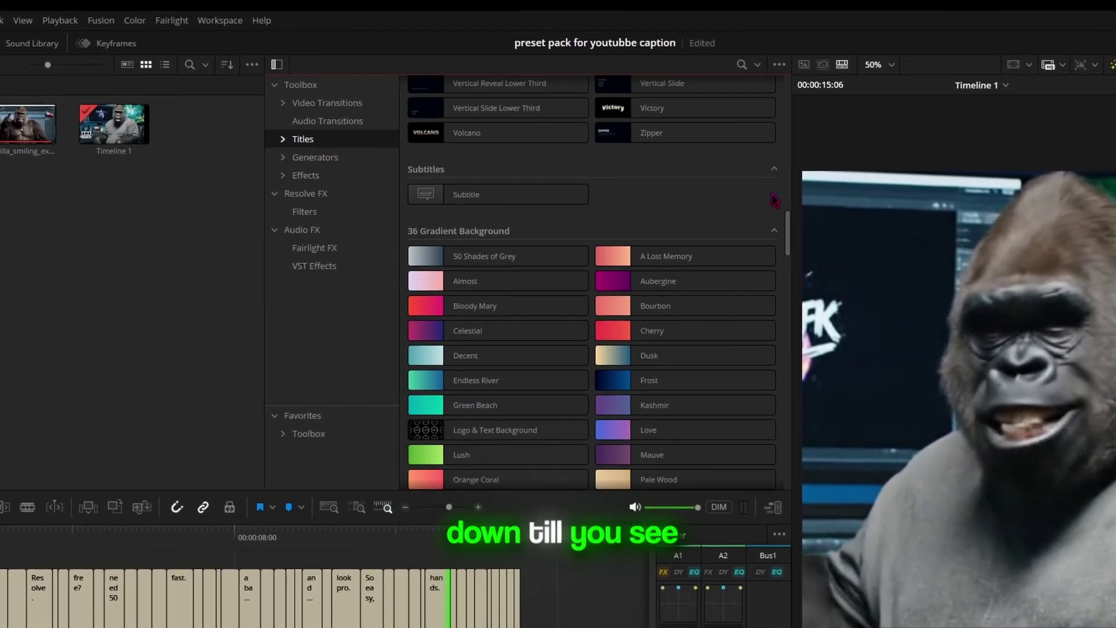
scroll(774, 200, down, 5)
scroll(774, 201, down, 3)
scroll(772, 196, down, 2)
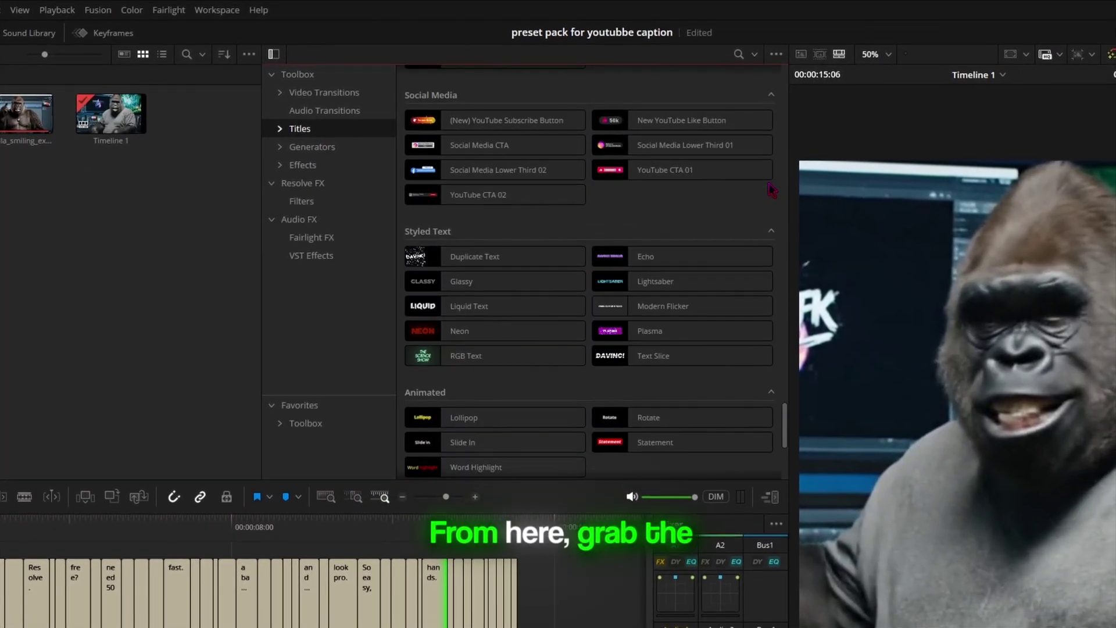
scroll(771, 190, down, 3)
click(461, 346)
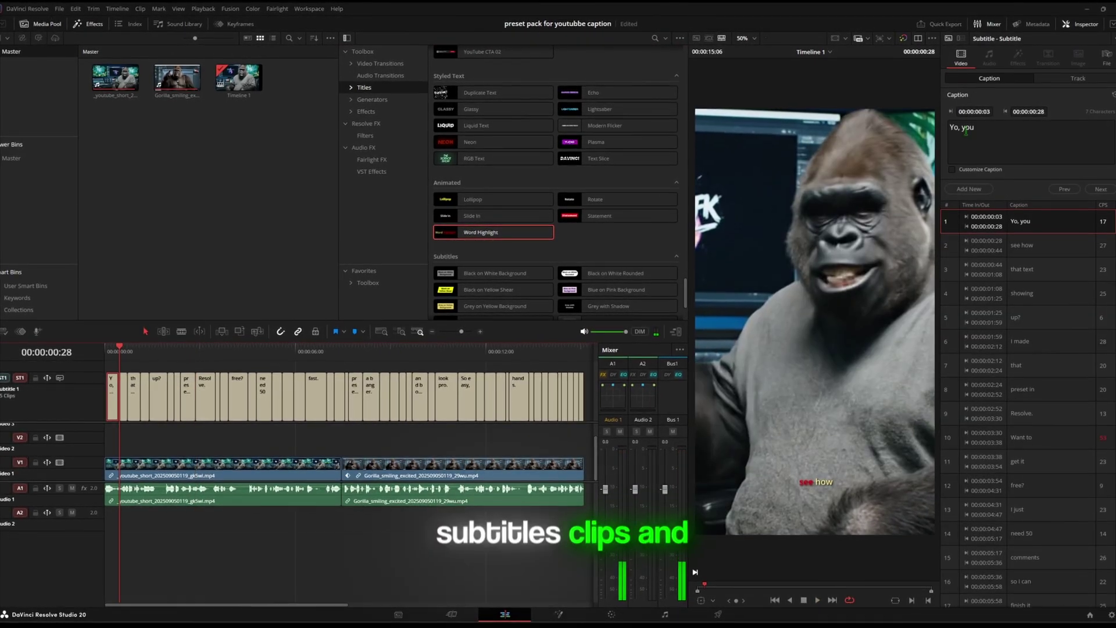
Step: Preview the styled captions and set the caption text colour to pure green
click(1077, 79)
key(space)
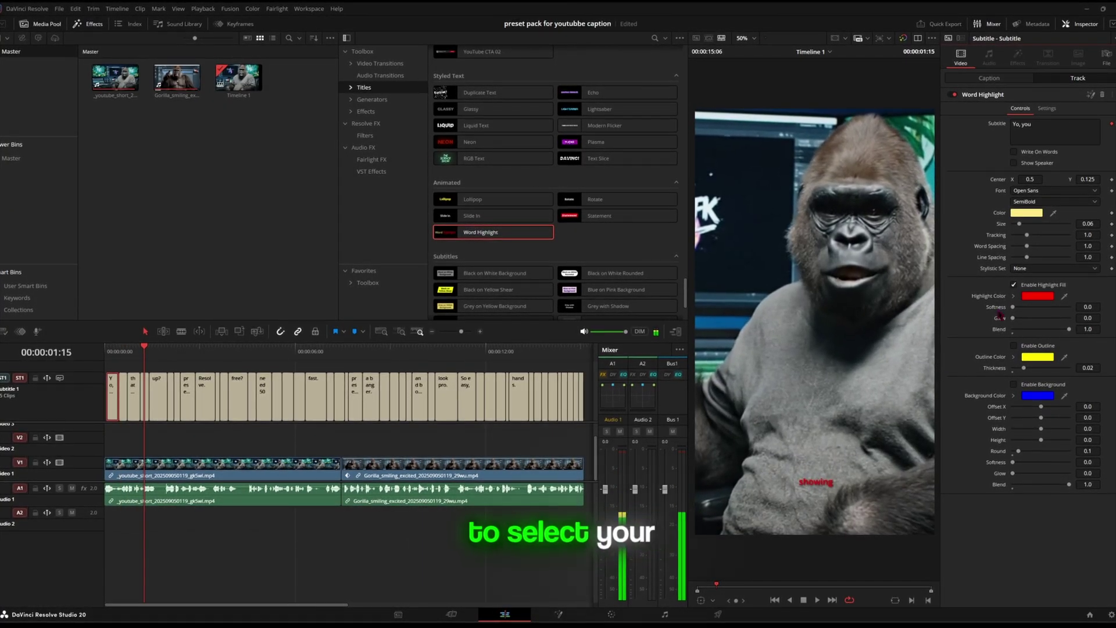
click(1020, 213)
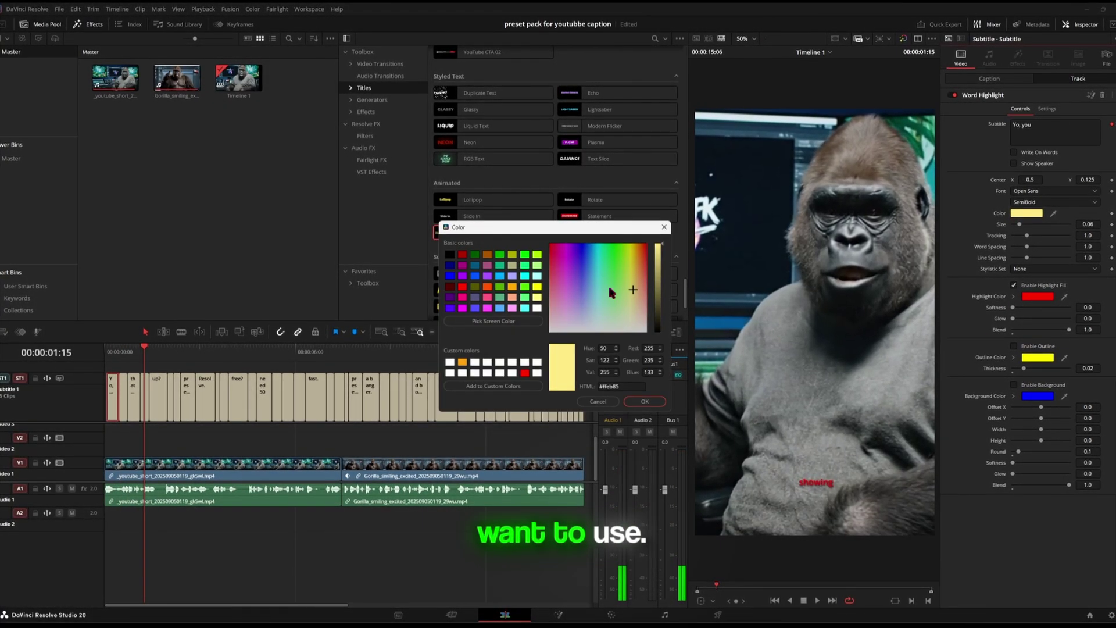
click(524, 253)
click(645, 402)
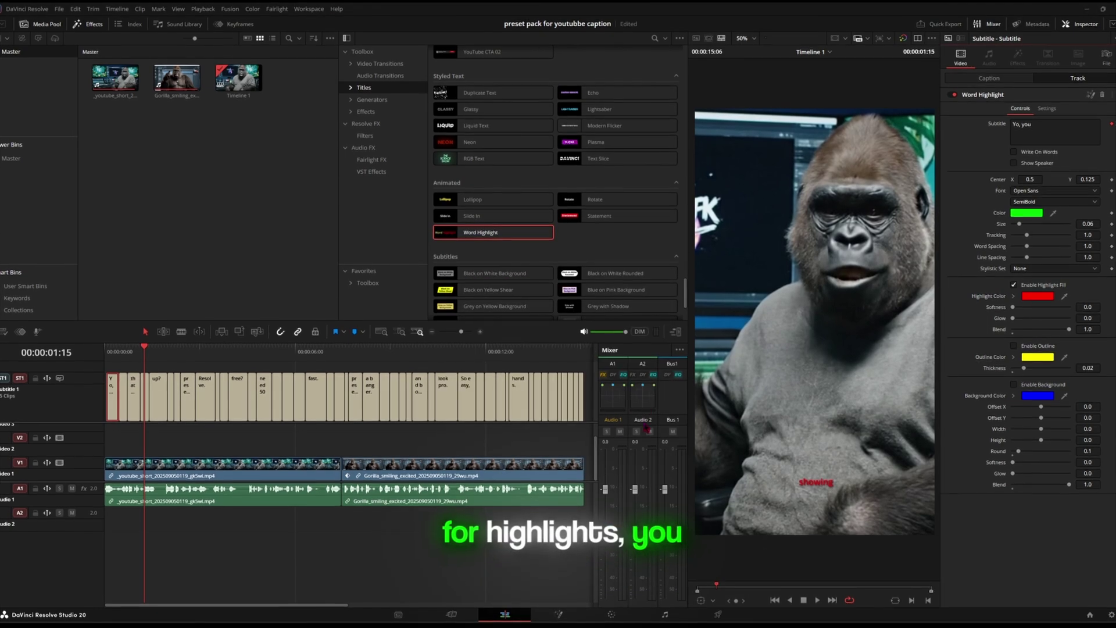
Step: Set the word highlight colour to green and replay from the start
click(1030, 300)
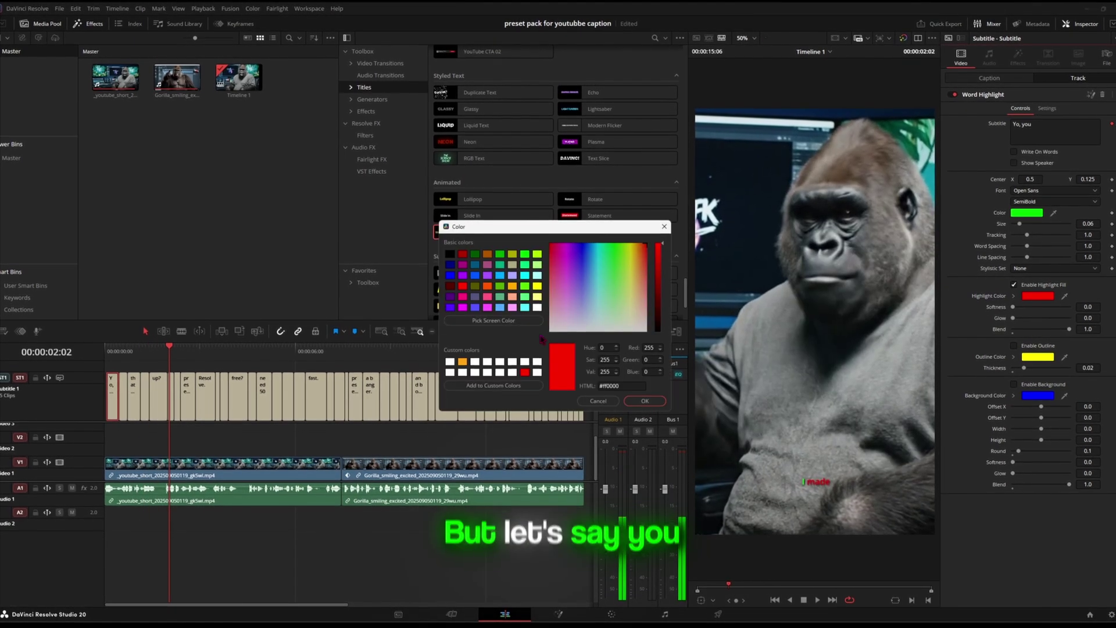
click(643, 402)
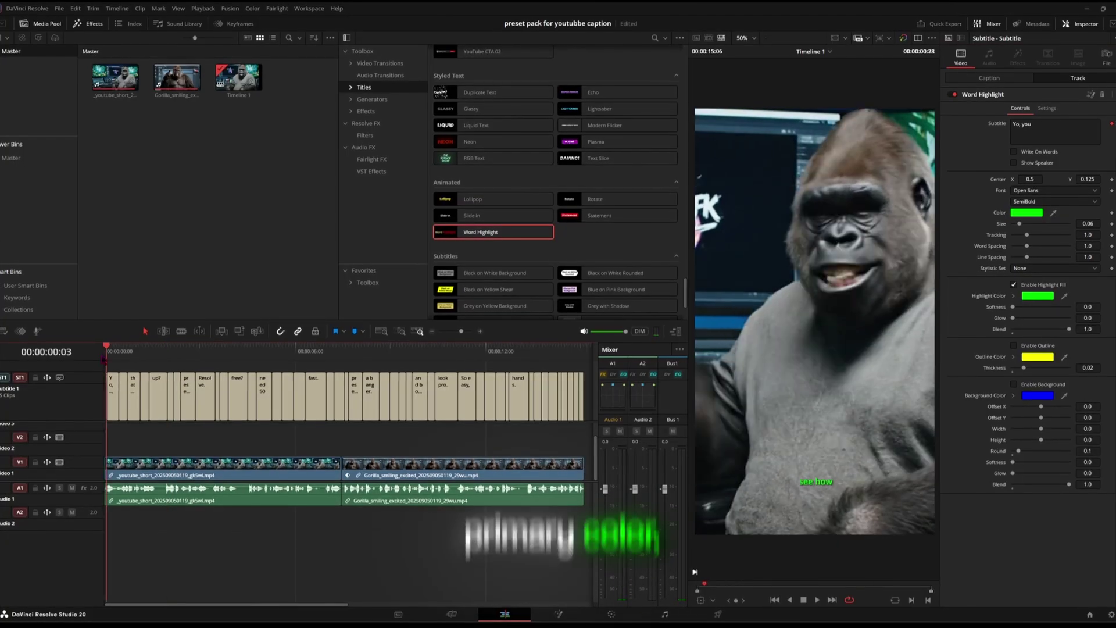
key(Home)
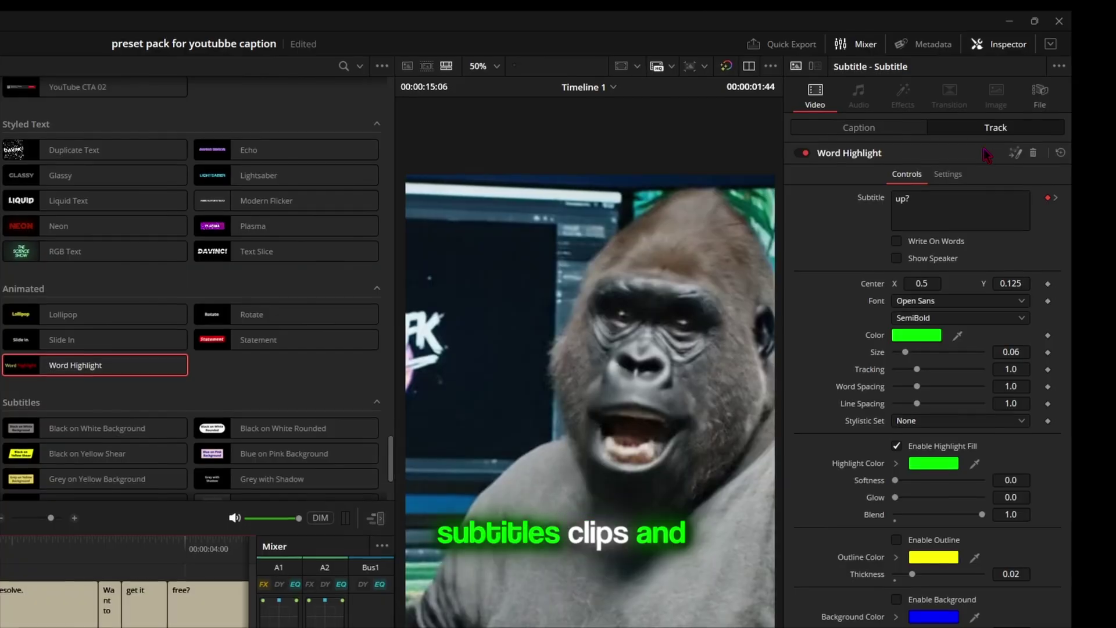
Step: Drop the clipper rage caption .setting file into the Fusion node graph and ungroup Group1
click(1016, 153)
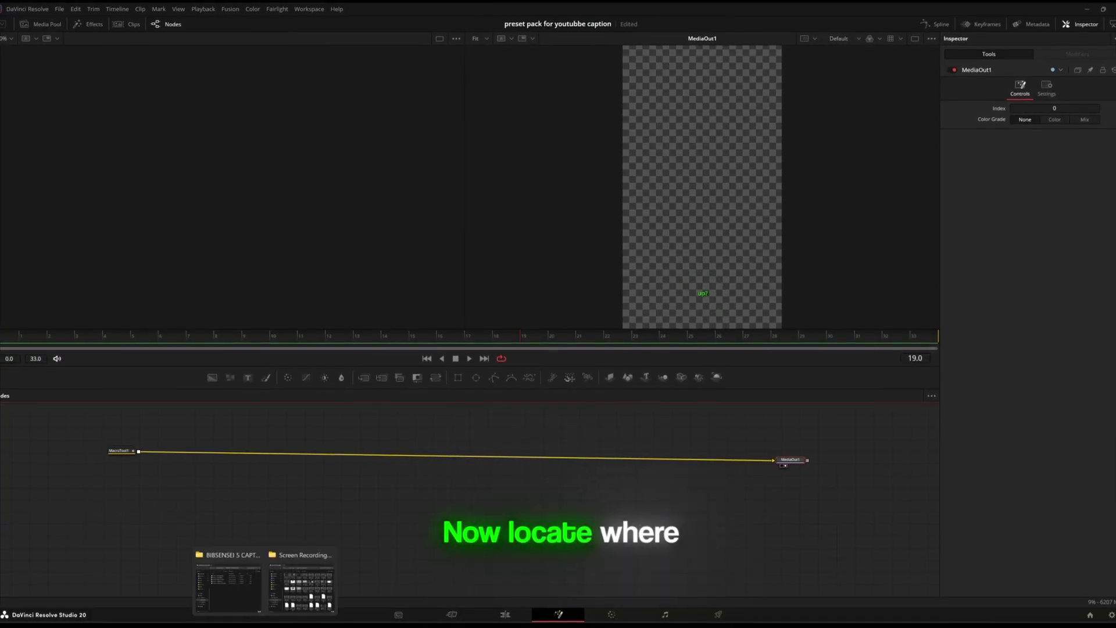
click(227, 581)
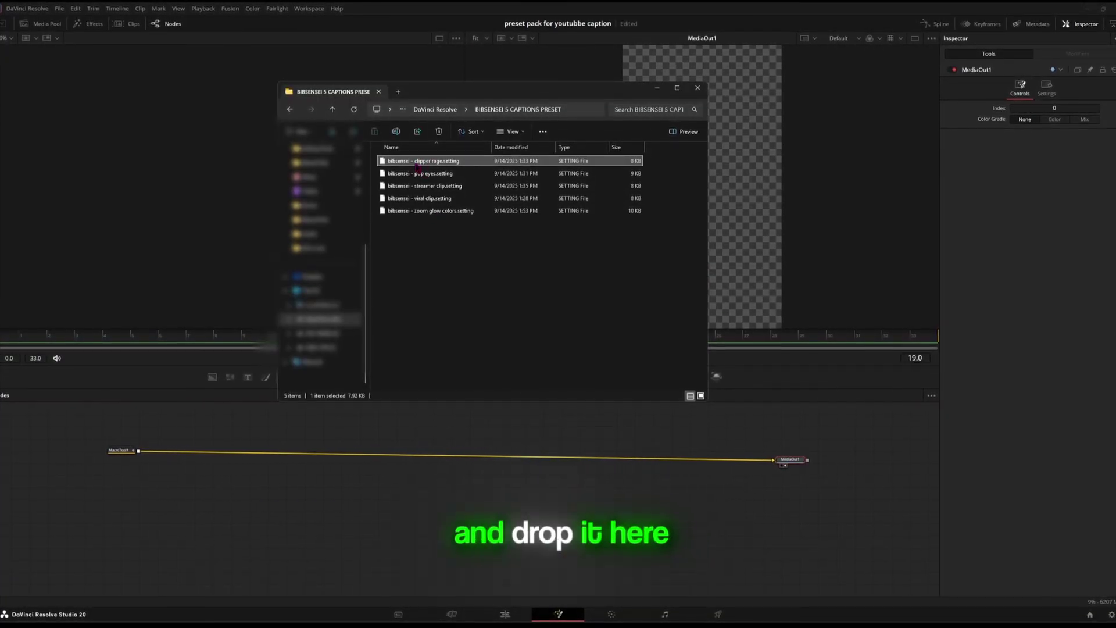
mouse_move(330, 429)
mouse_down()
mouse_move(443, 466)
mouse_move(442, 488)
mouse_up()
click(321, 421)
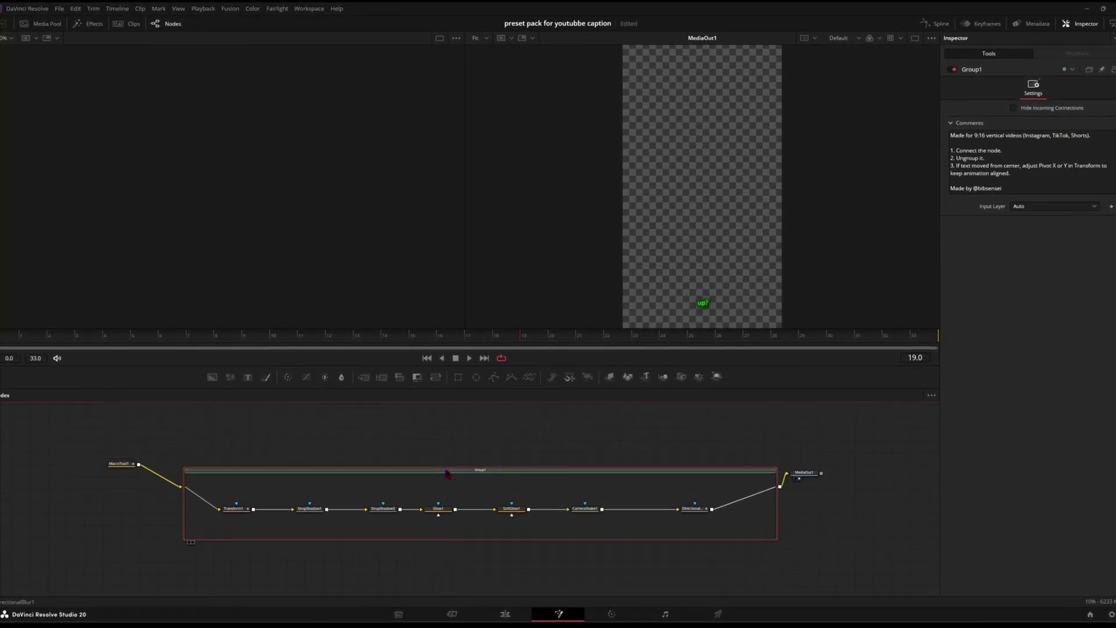
right_click(441, 496)
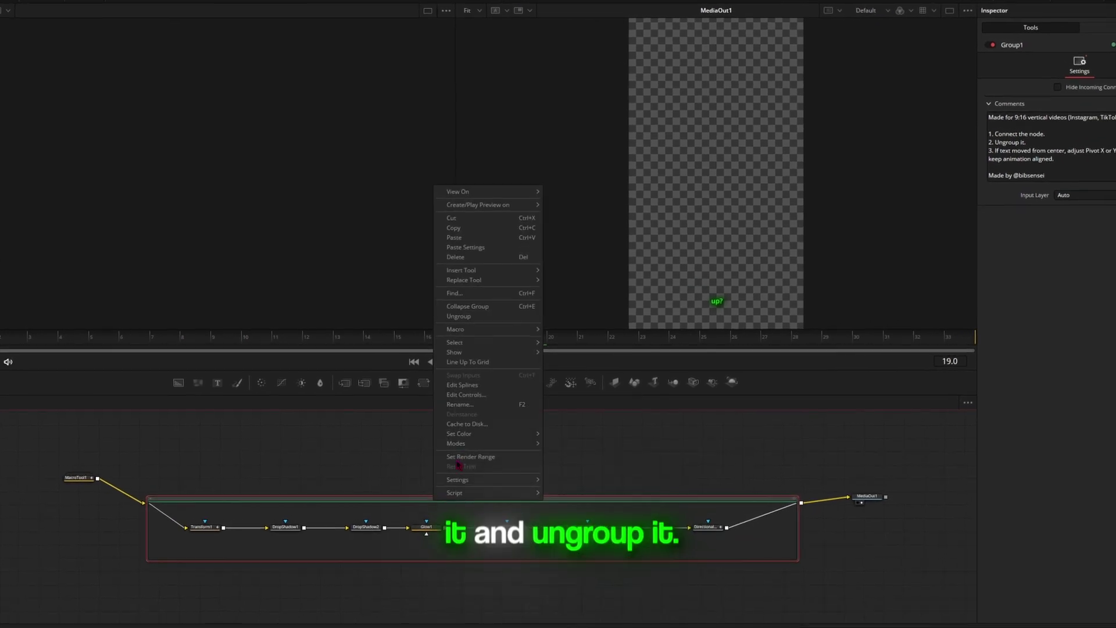
click(468, 316)
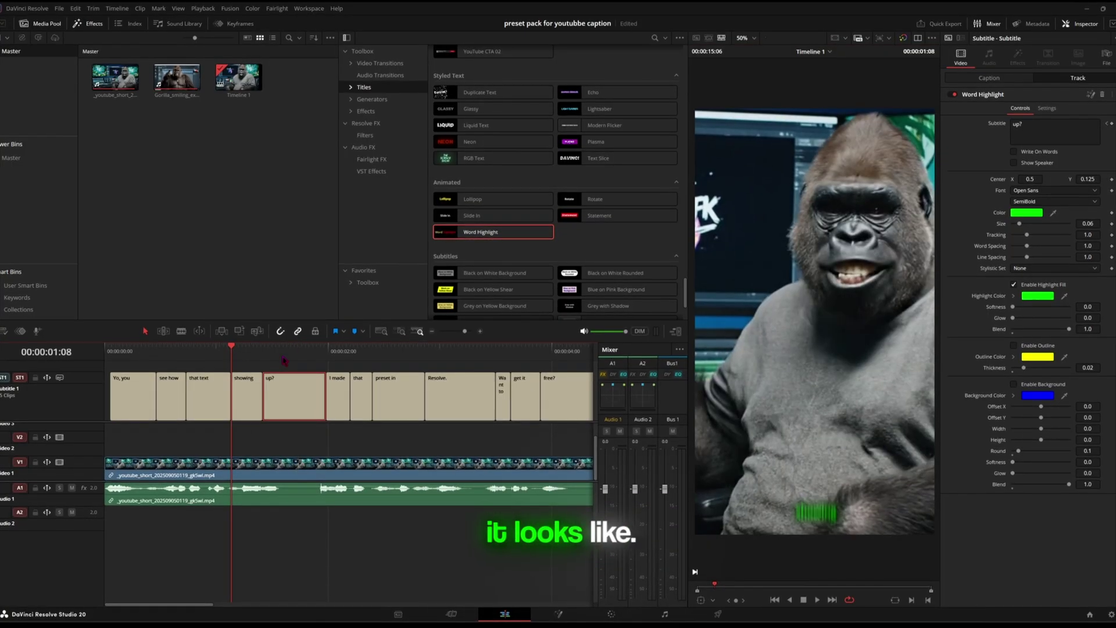
Step: Preview the captions and switch the subtitle font to Coolvetica
key(space)
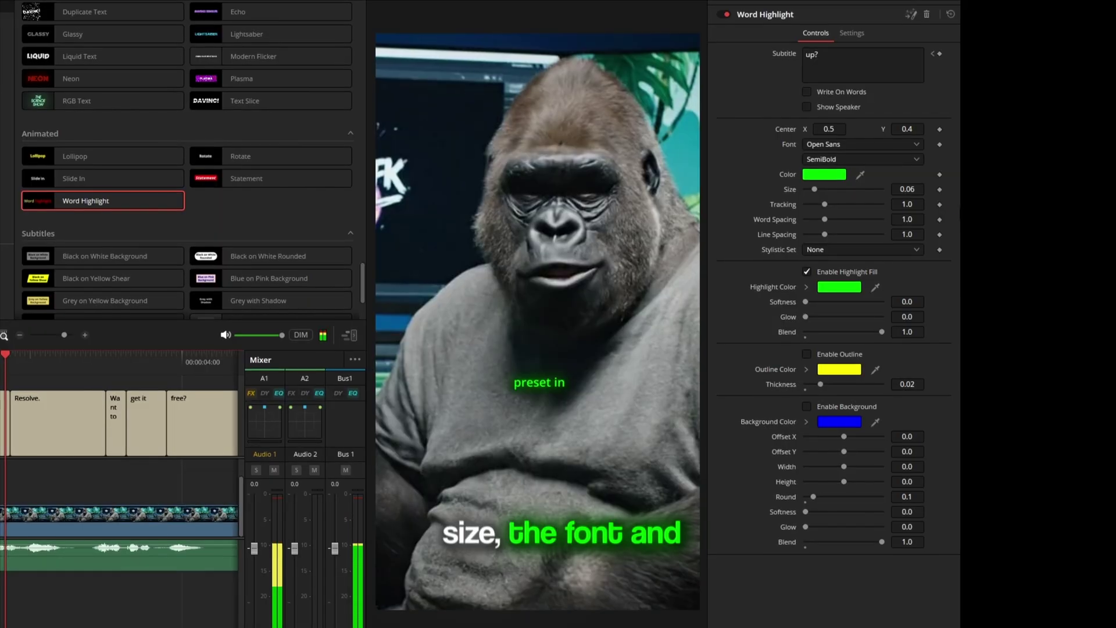
click(861, 144)
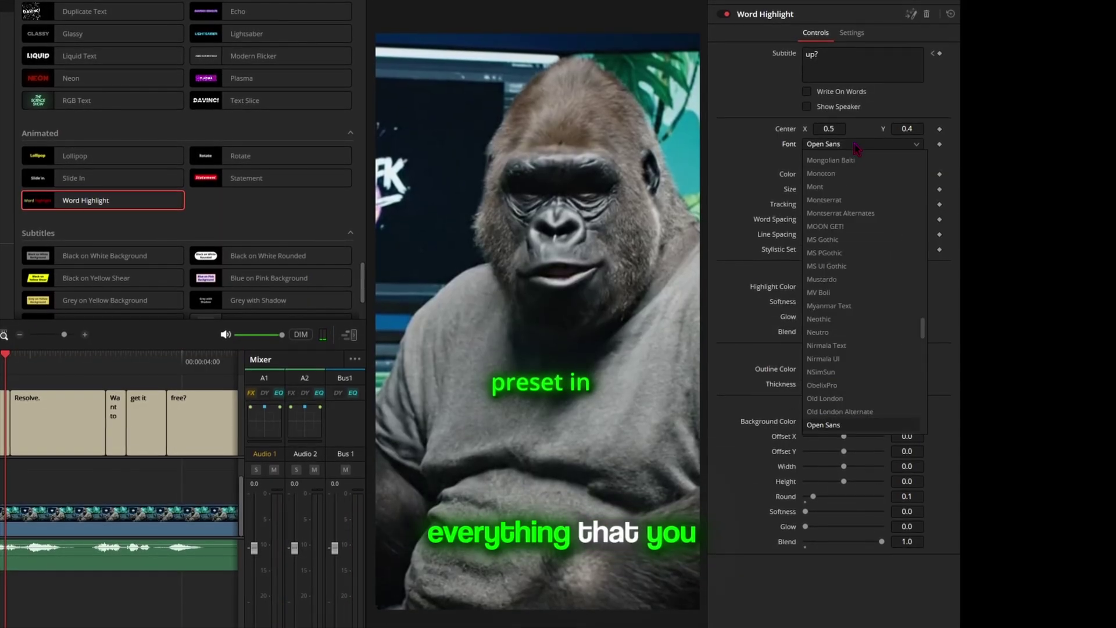
click(822, 293)
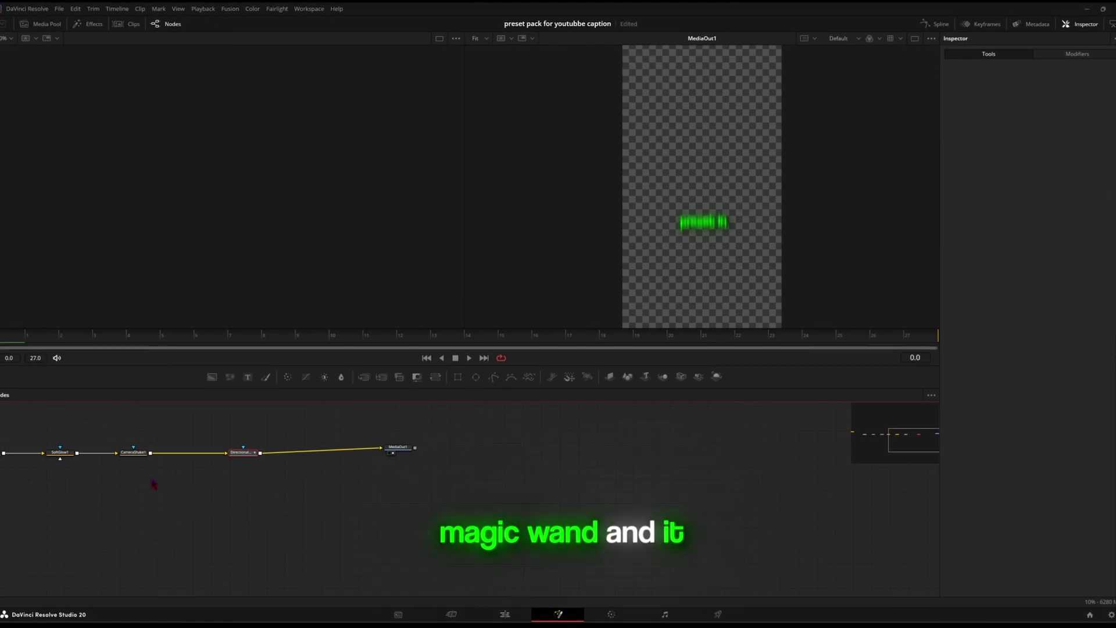
Step: Frame the preset's nodes and select Transform1 to set Pivot Y to 0.4
drag(153, 486, 518, 508)
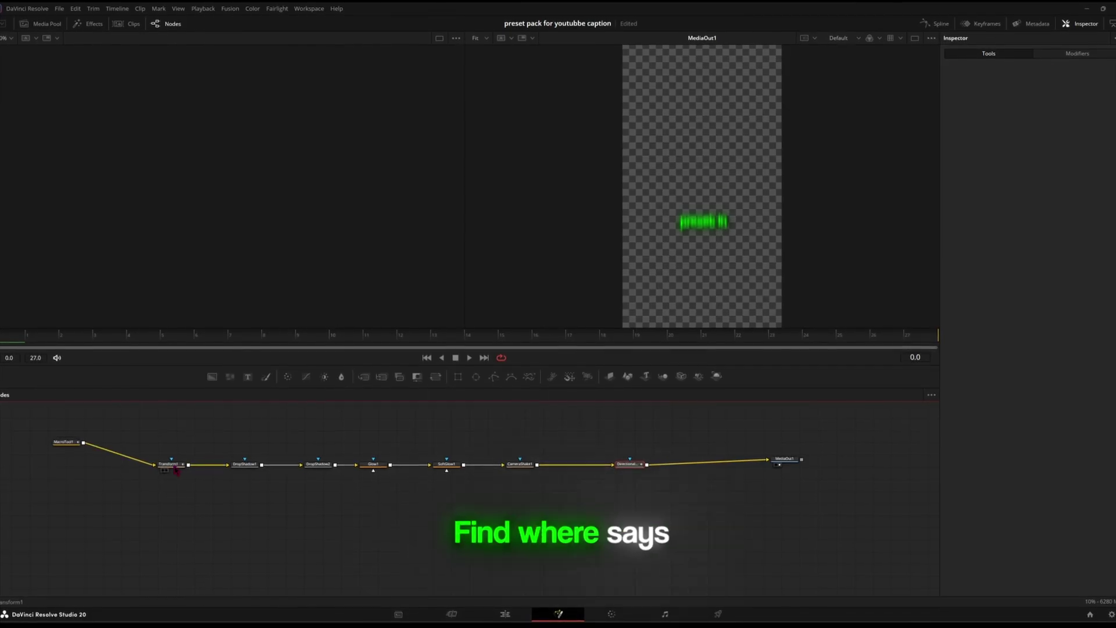
click(174, 467)
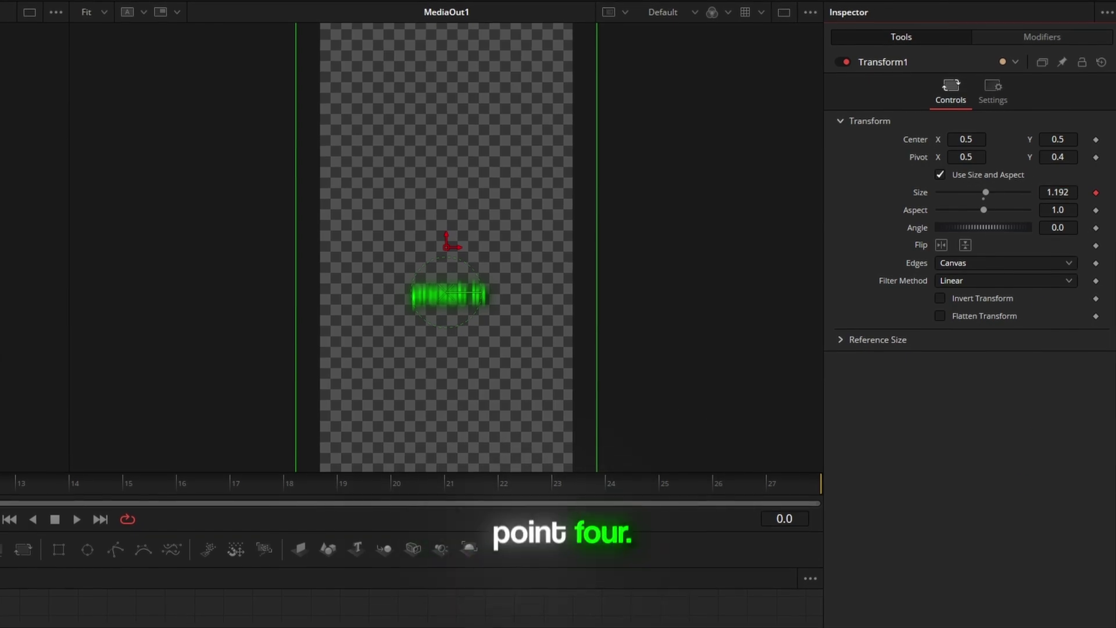
scroll(485, 285, down, 1)
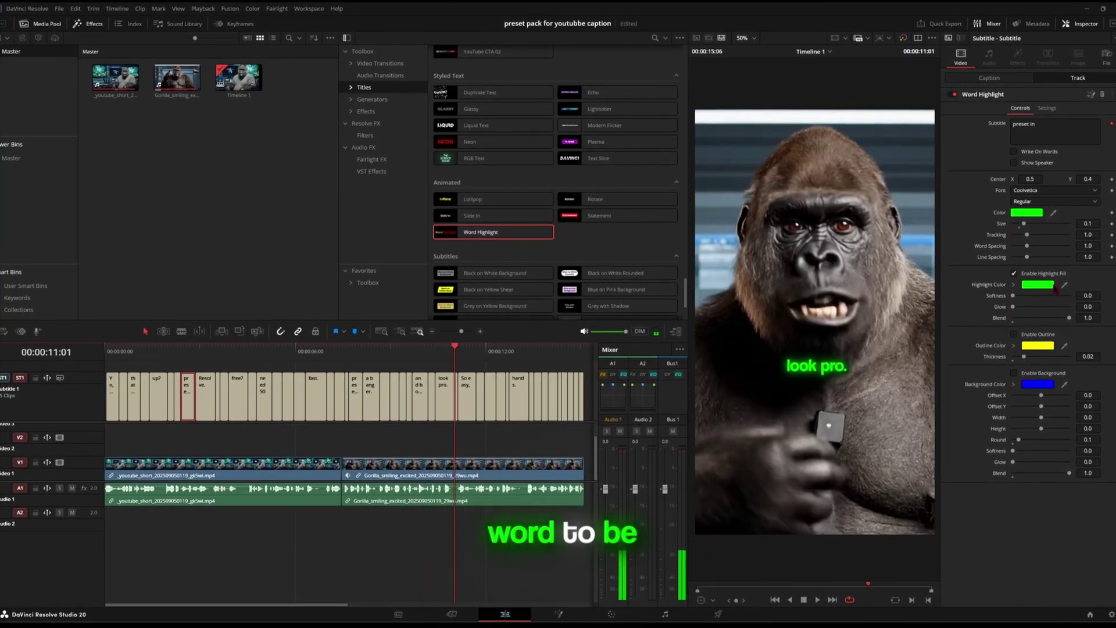
Step: Set the word highlight colour to white and select the 'So easy,' subtitle clip
click(1051, 287)
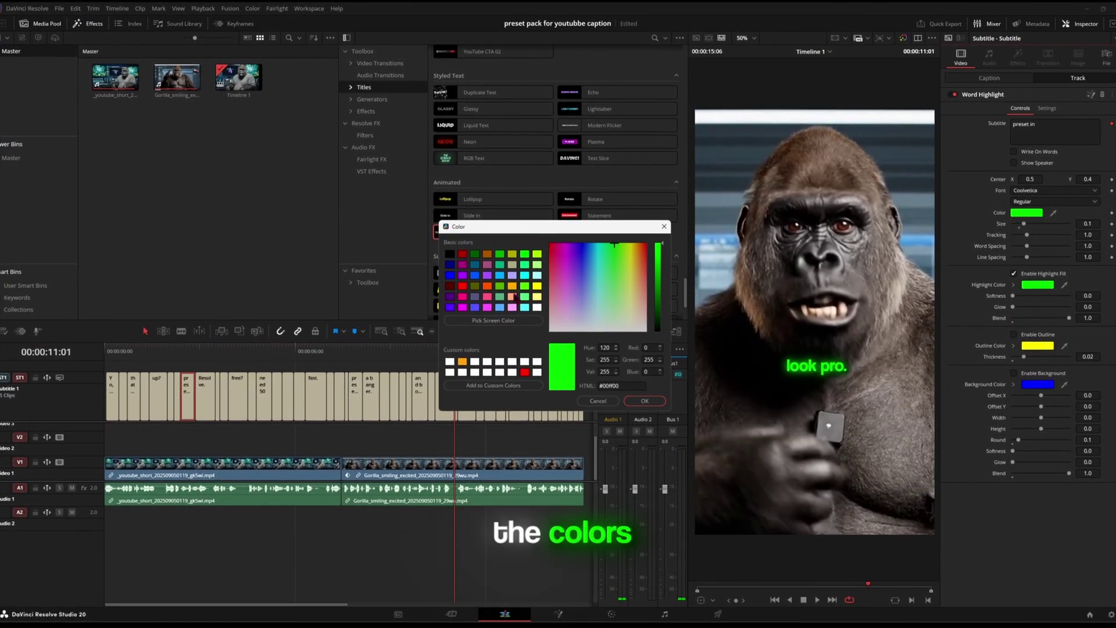
click(656, 403)
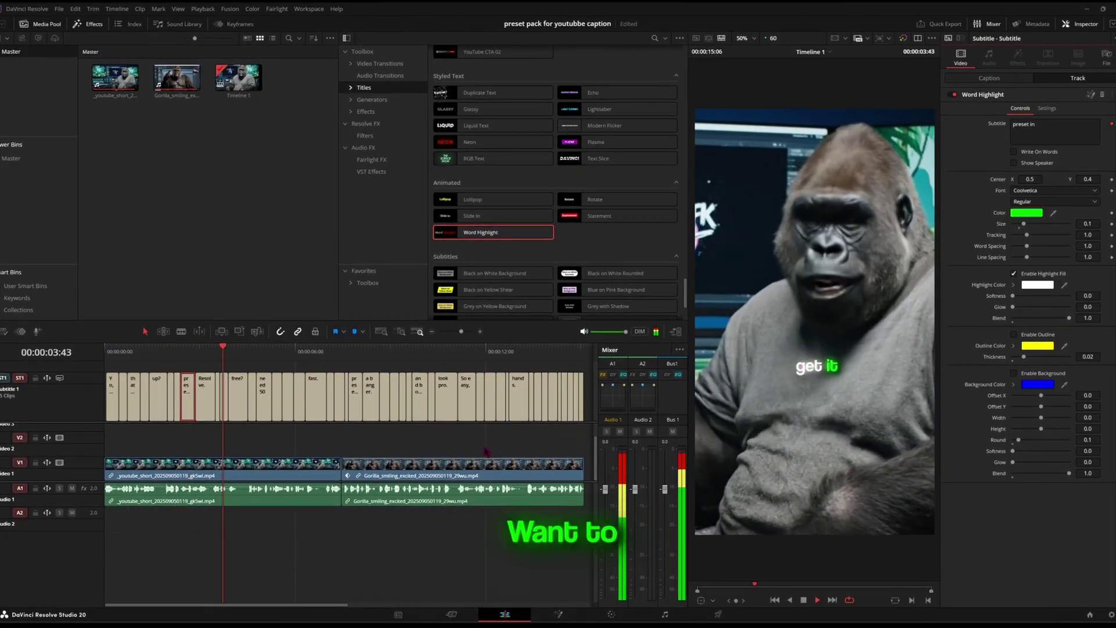
click(467, 393)
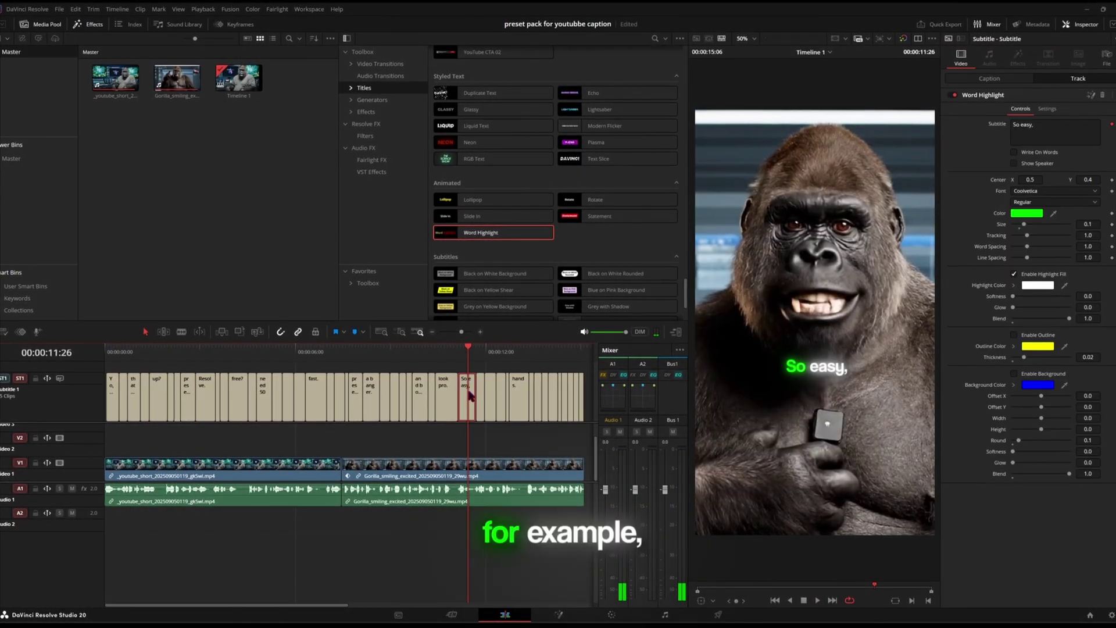
Step: Open the 'So easy,' subtitle clip on the Fusion page
click(1091, 94)
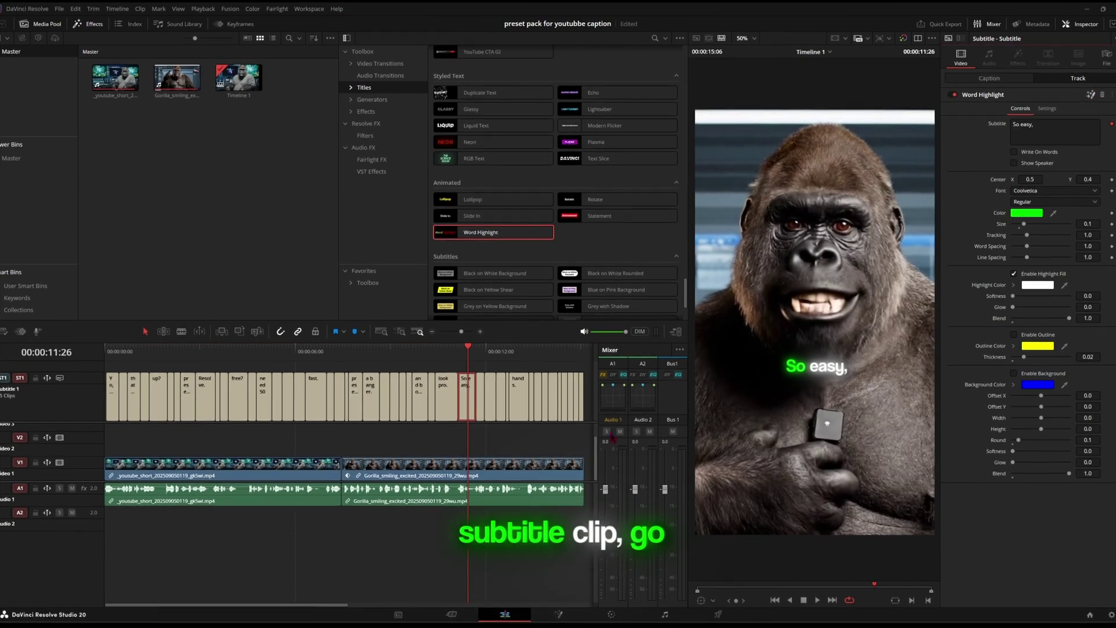